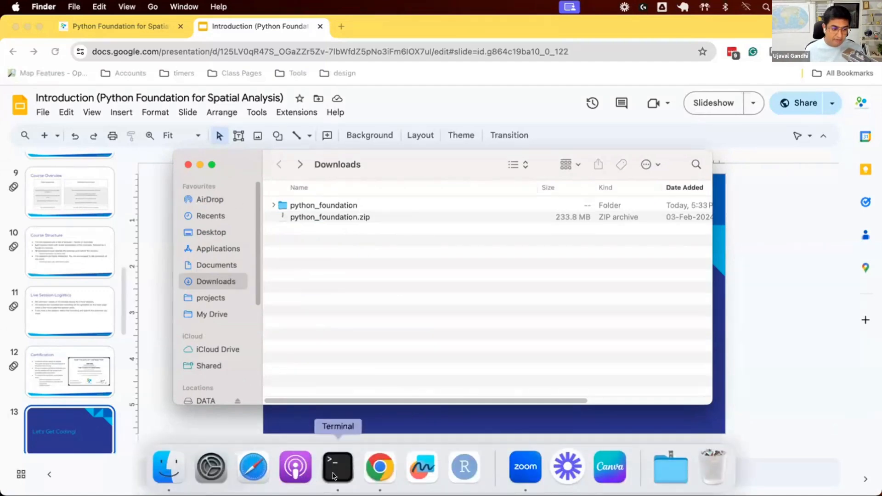
Step: Open a new Terminal window from the Dock's Terminal icon
left_click(333, 475)
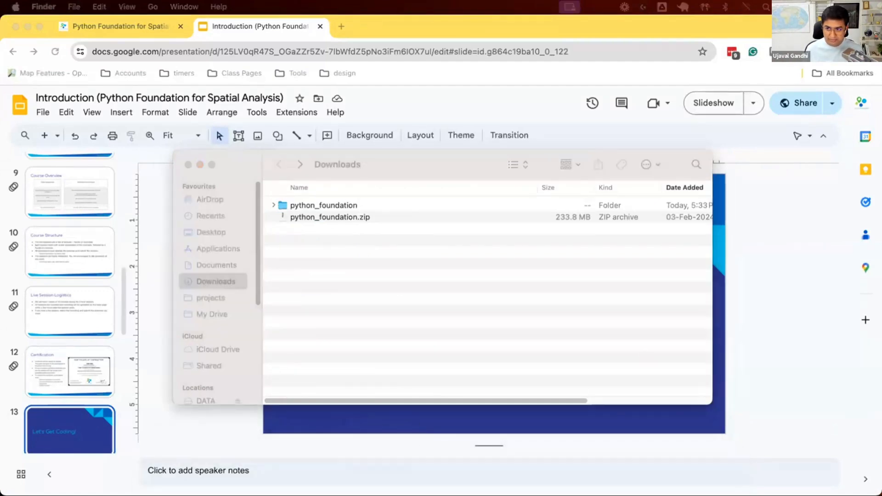
mouse_move(386, 491)
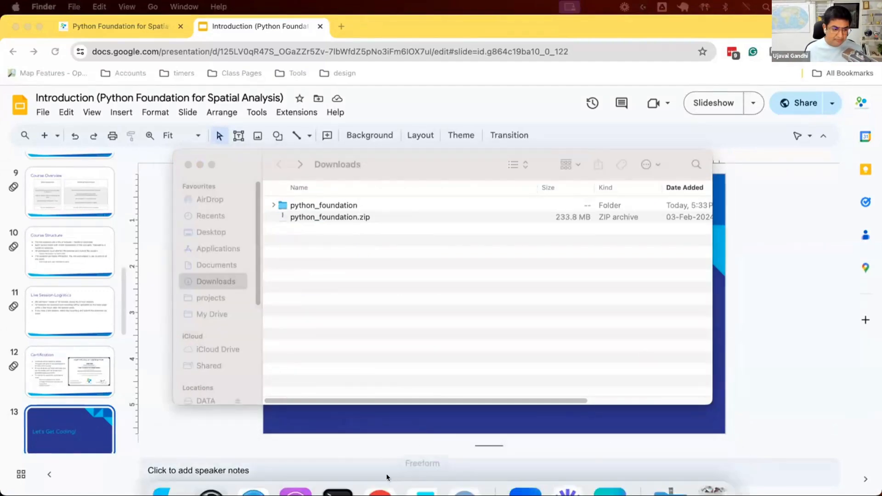
right_click(344, 467)
left_click(359, 319)
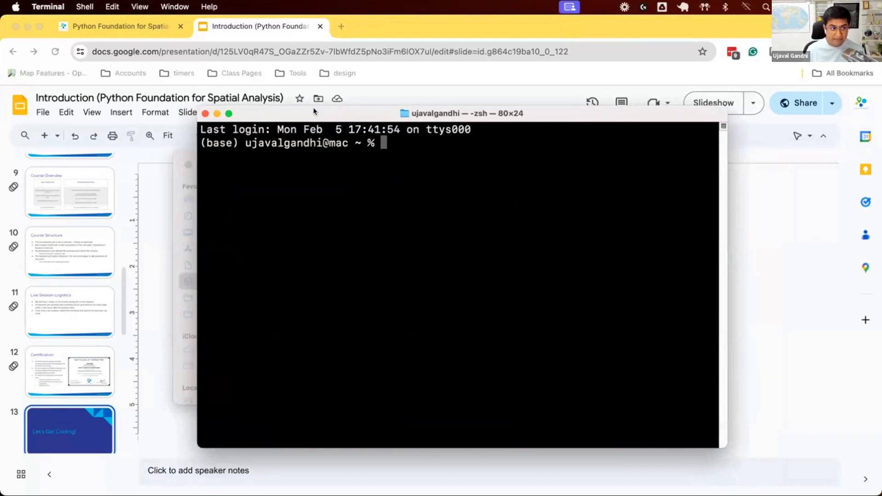
left_click_drag(238, 143, 200, 141)
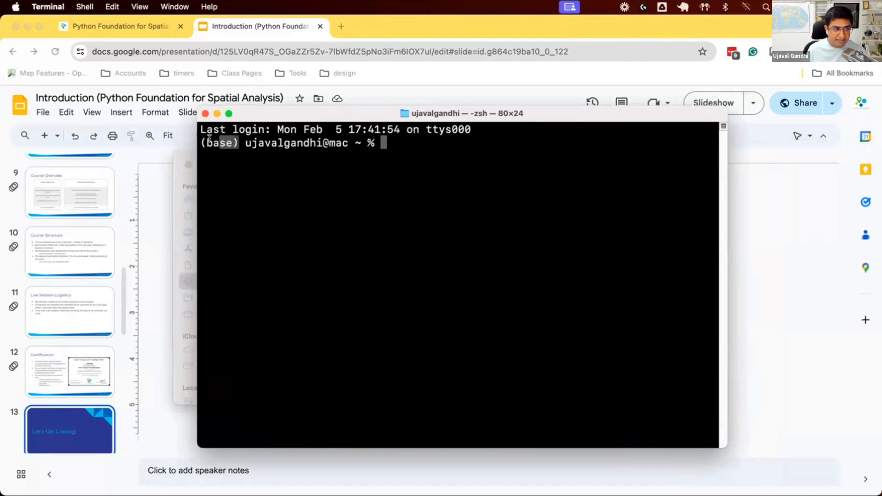
left_click_drag(331, 113, 285, 140)
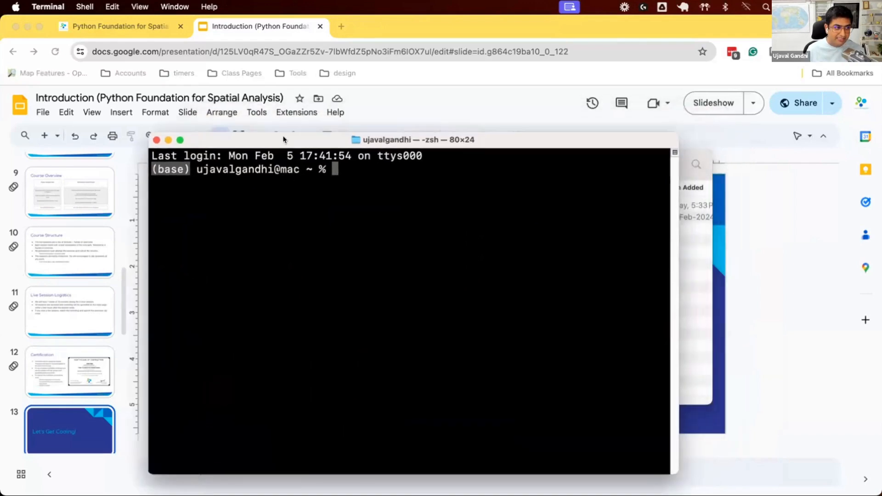
left_click(202, 204)
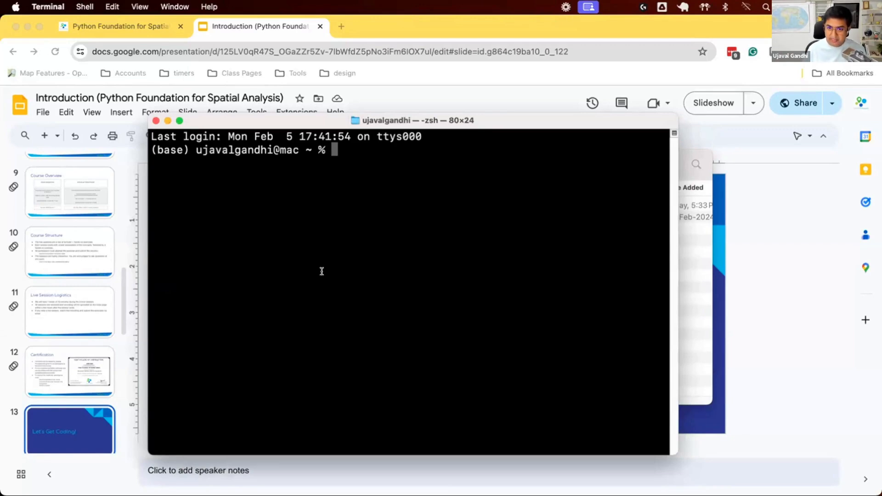
type("D")
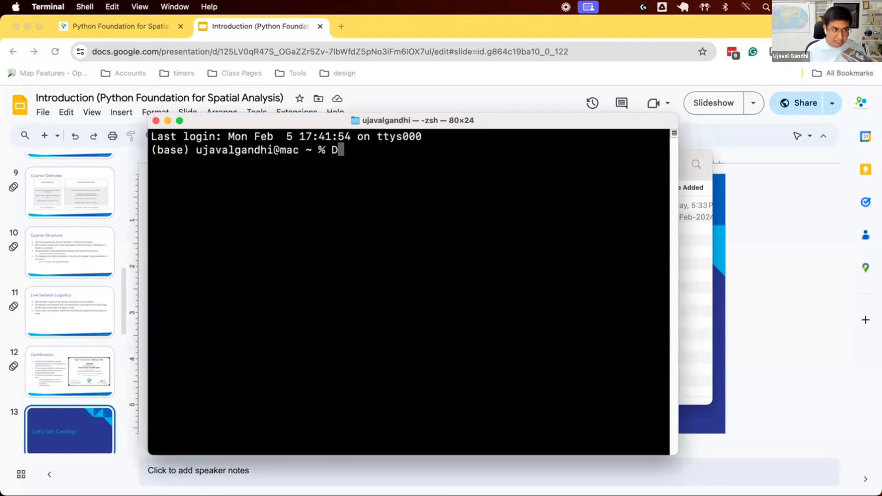
type(":")
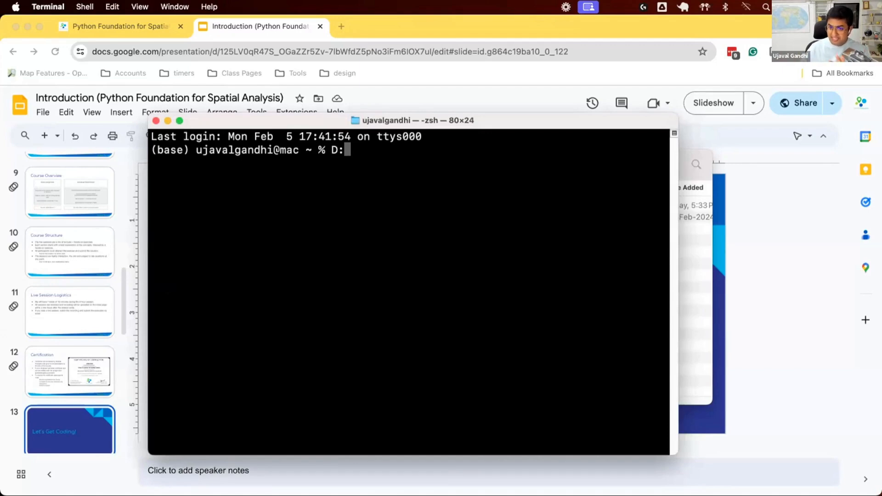
key("BackSpace")
key("BackSpace")
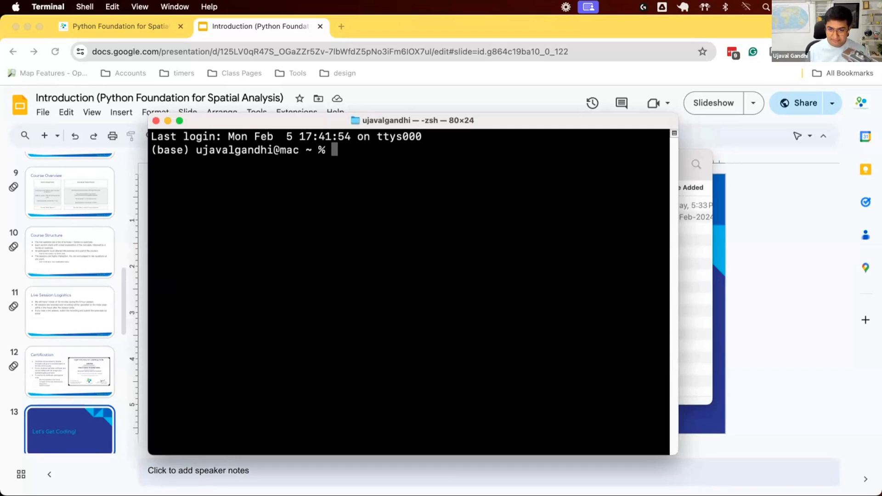
type("D:")
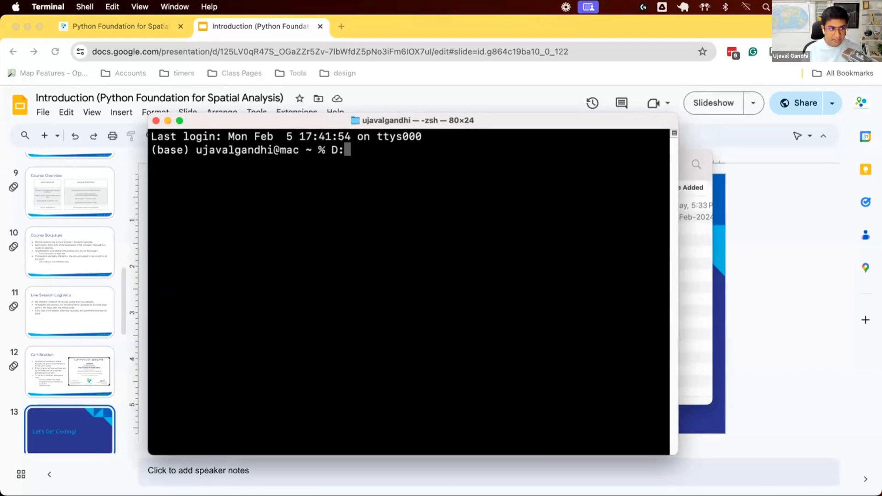
key("BackSpace")
key("BackSpace")
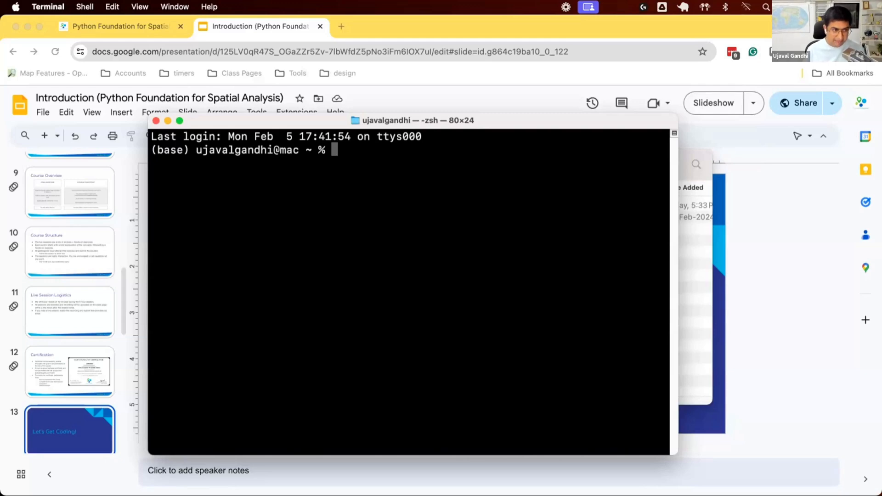
type("conda a")
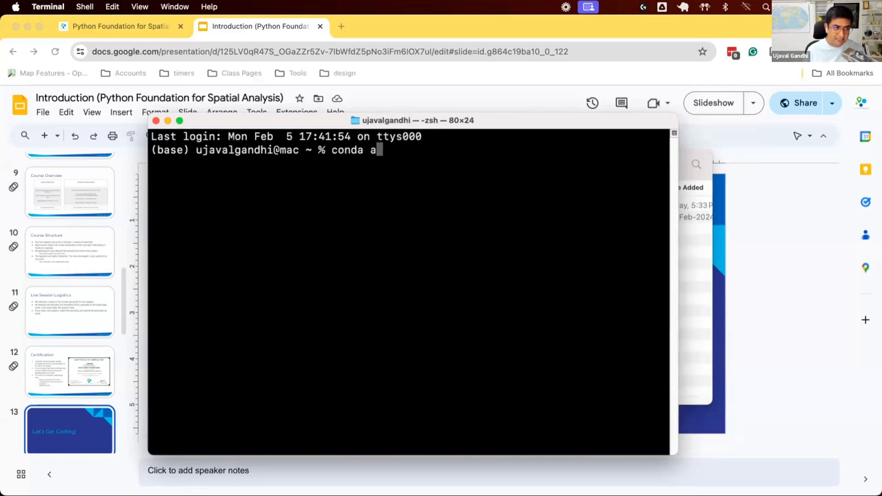
type("ctivate ")
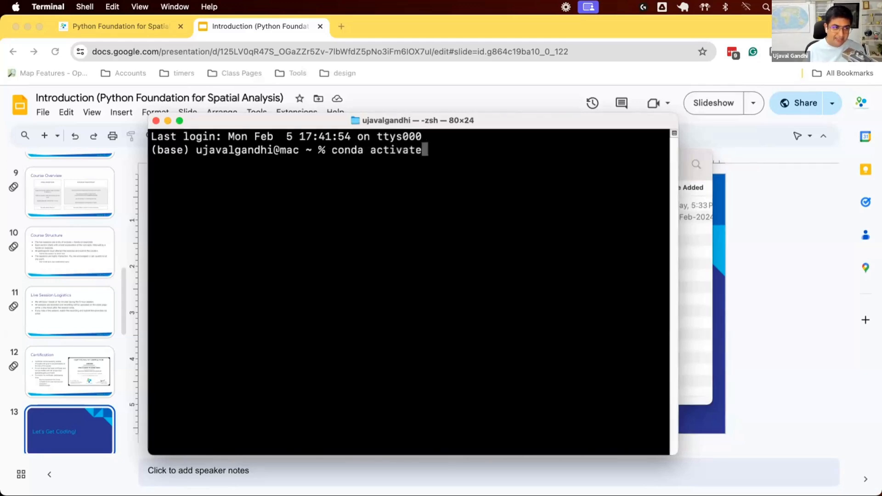
type("python-")
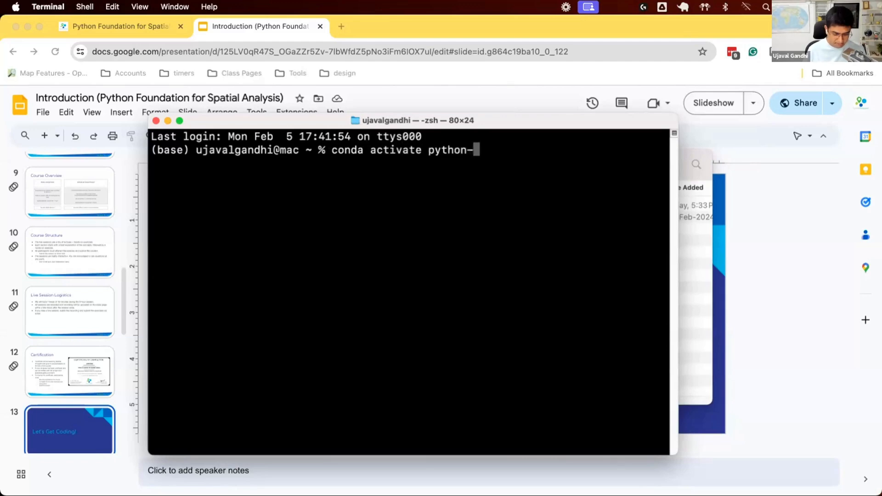
type("f")
Step: Activate the python_foundation conda environment and copy its name from the prompt
key("BackSpace")
key("BackSpace")
type("_foun")
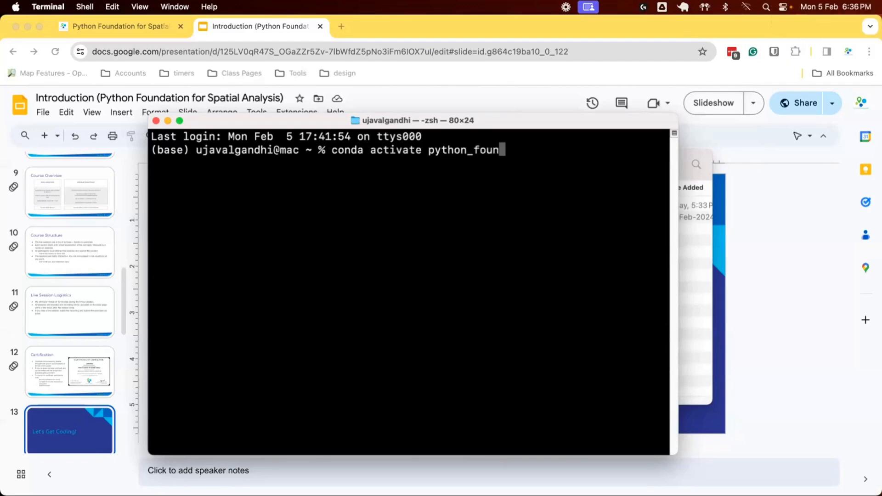
type("dation")
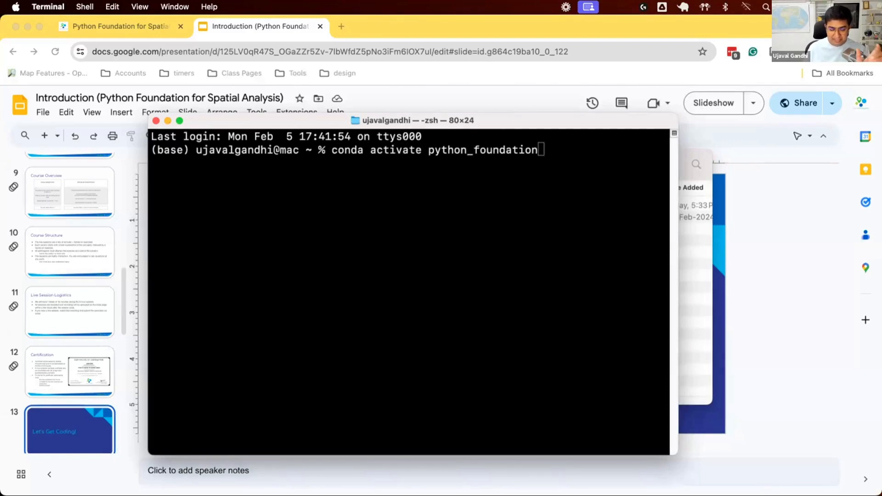
key("Return")
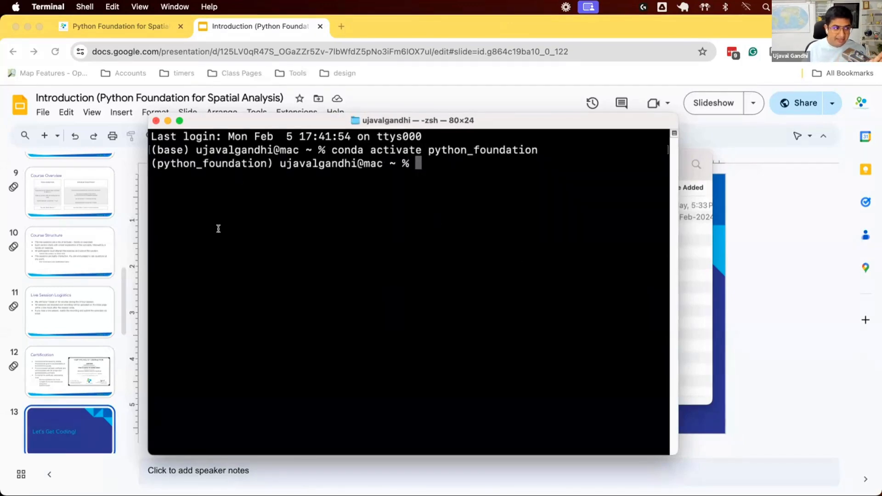
left_click_drag(156, 163, 267, 163)
key("super+c")
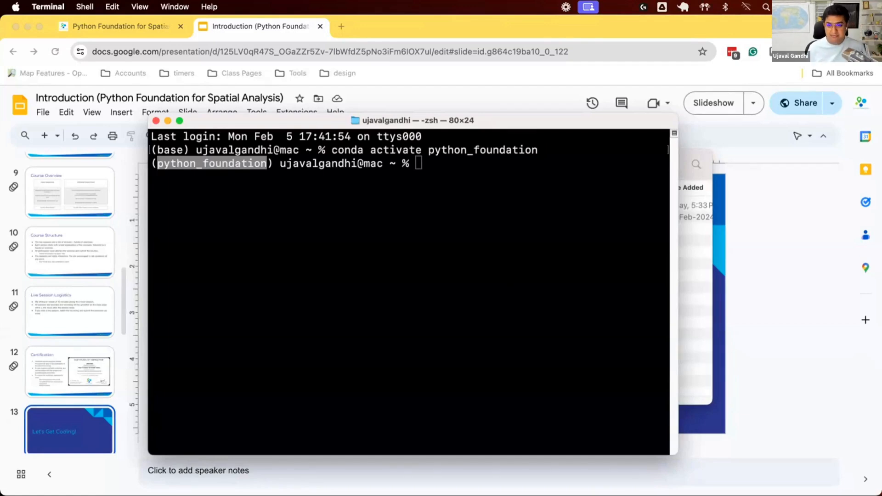
left_click(433, 314)
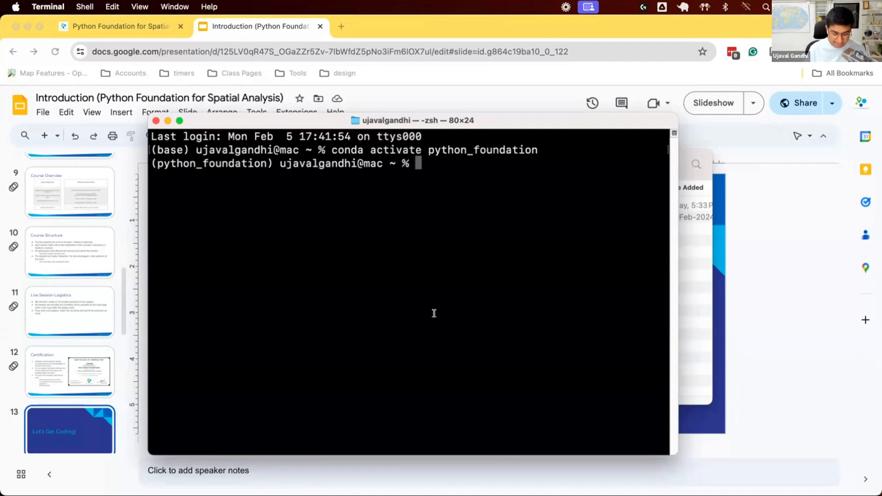
type("jupyter")
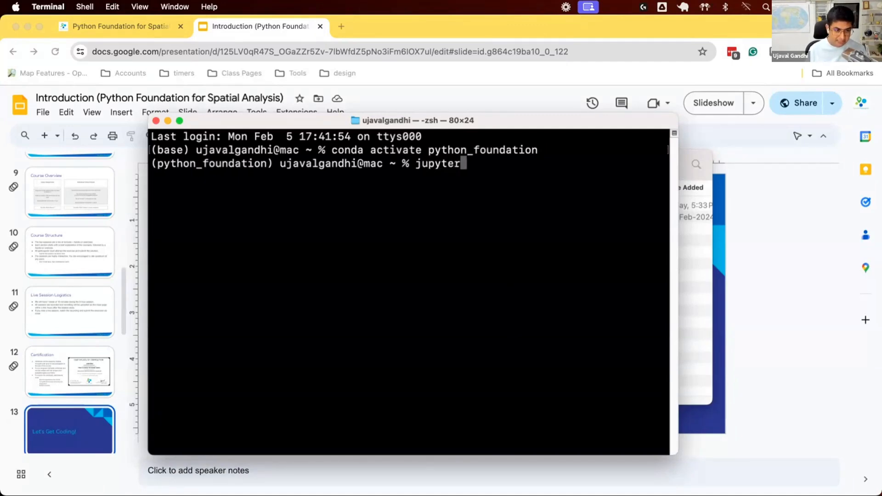
type(" lab")
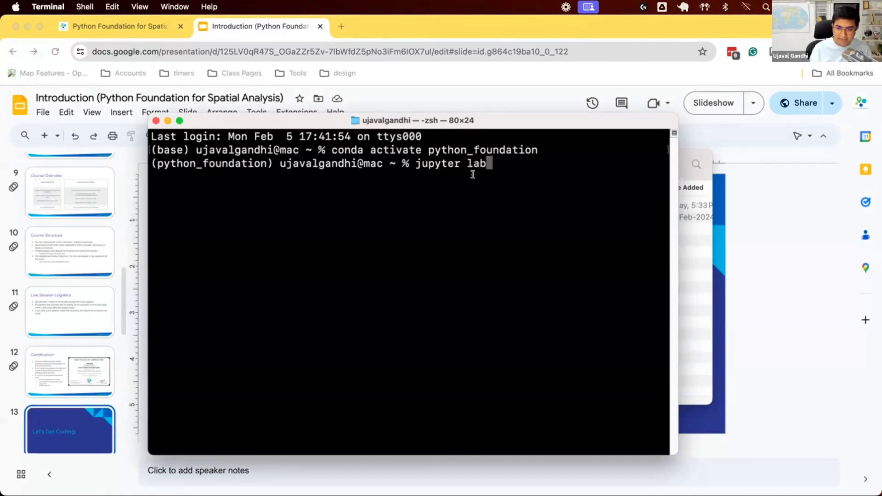
Step: Run jupyter lab so JupyterLab opens in Chrome at localhost:8888
key("Return")
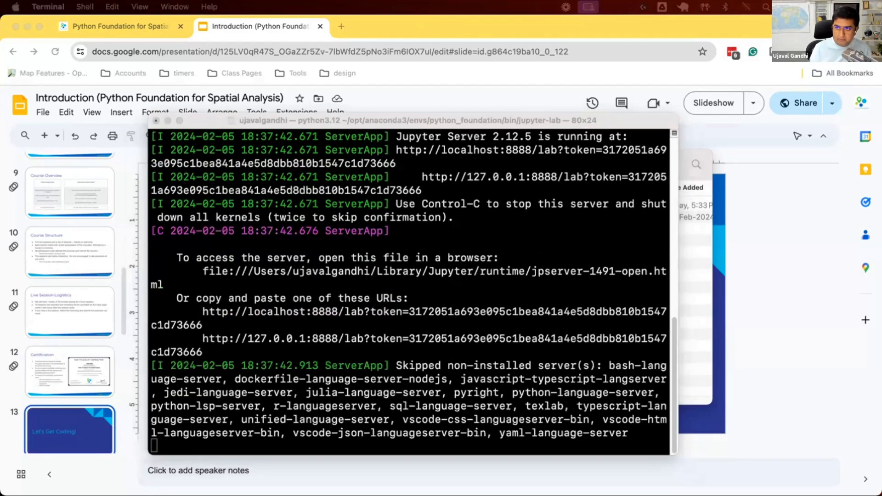
left_click(360, 33)
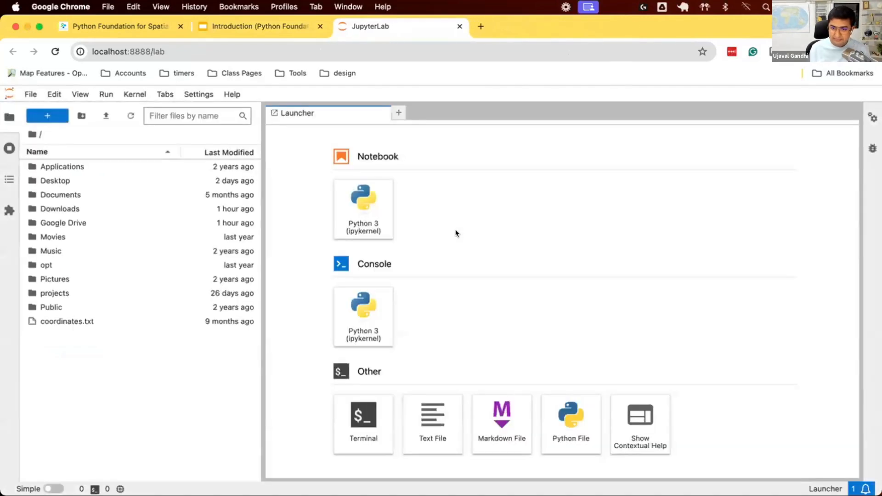
key("super+Tab")
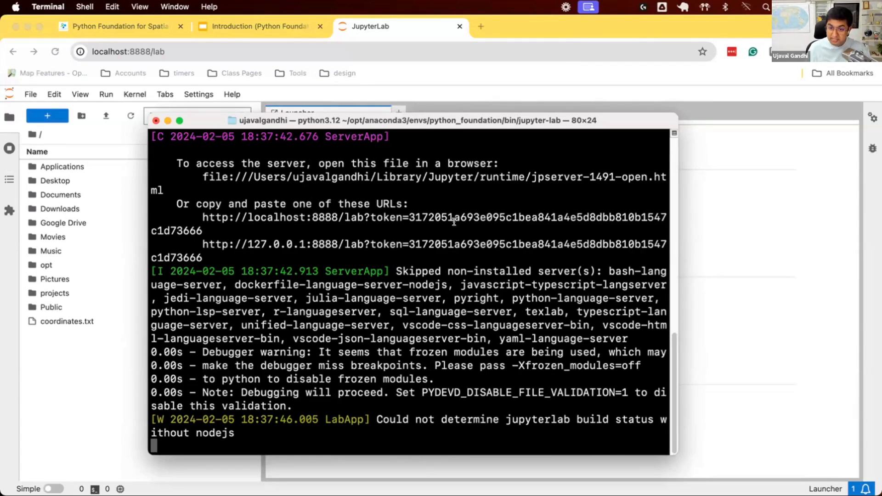
left_click_drag(481, 125, 528, 129)
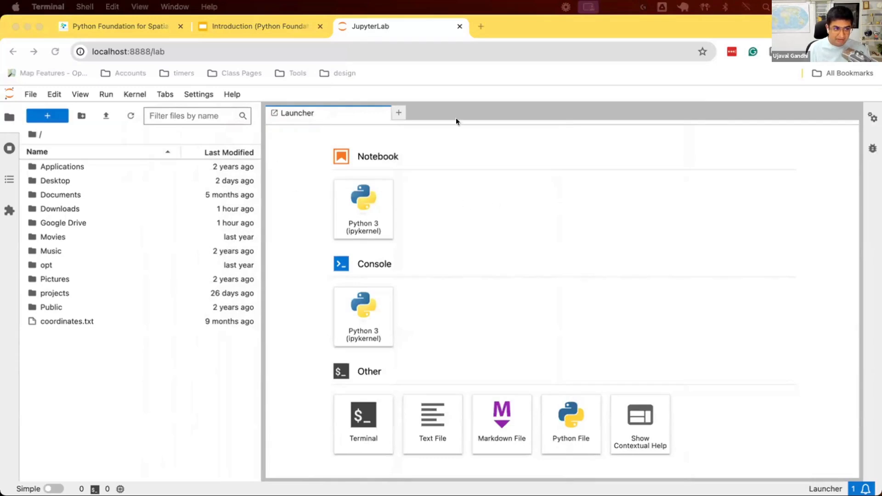
Step: Navigate the file browser into Downloads/python_foundation
left_click(181, 403)
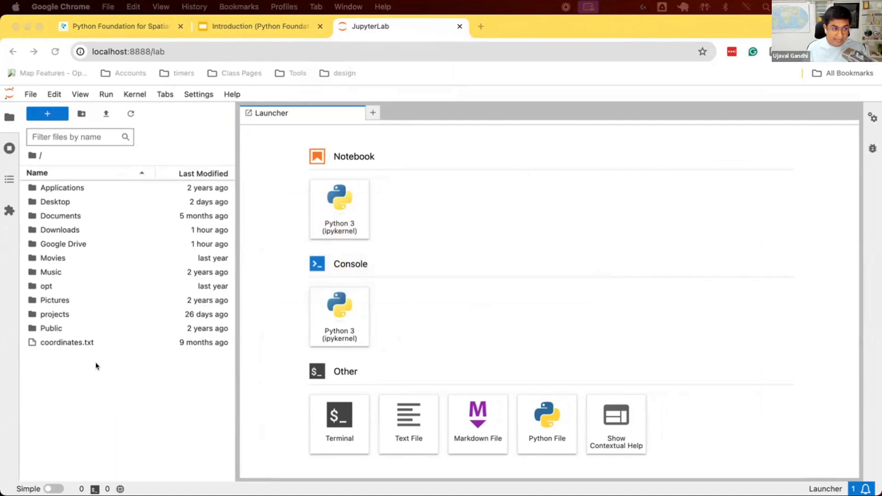
double_click(77, 231)
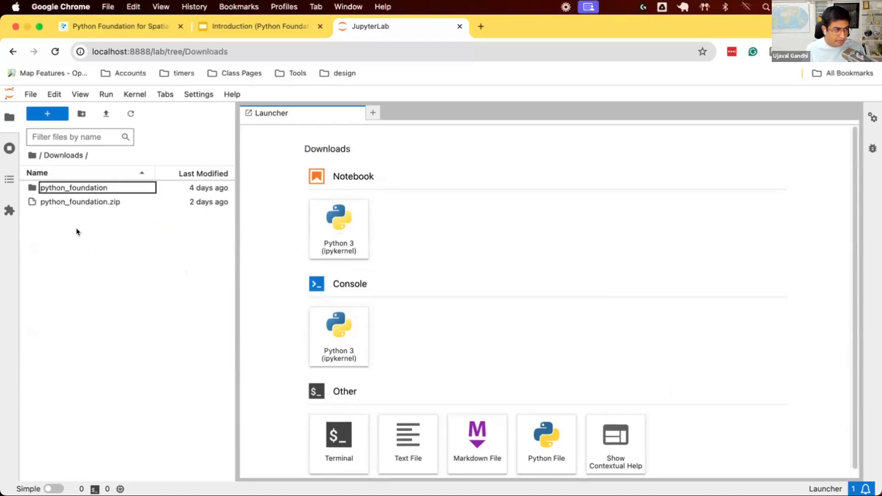
double_click(98, 185)
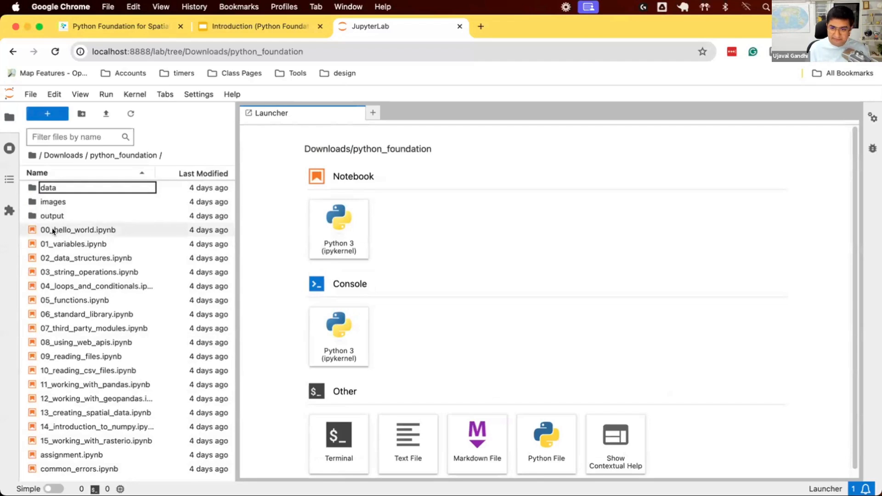
mouse_move(77, 230)
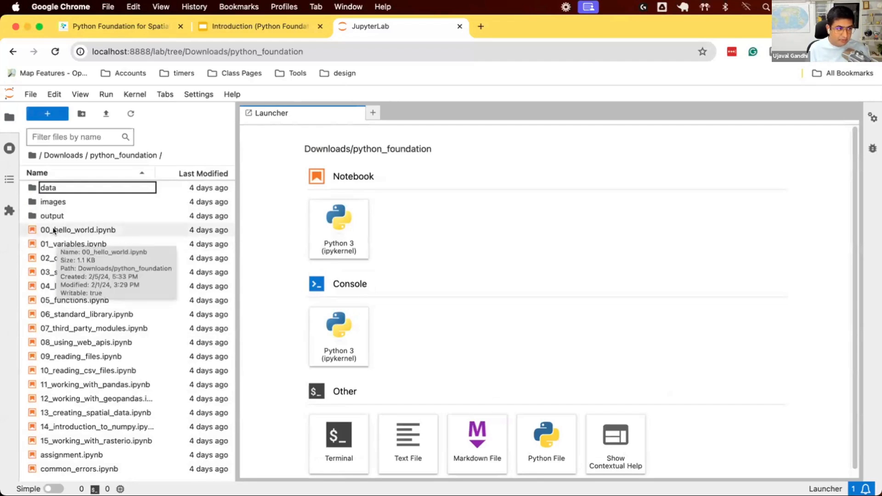
double_click(55, 231)
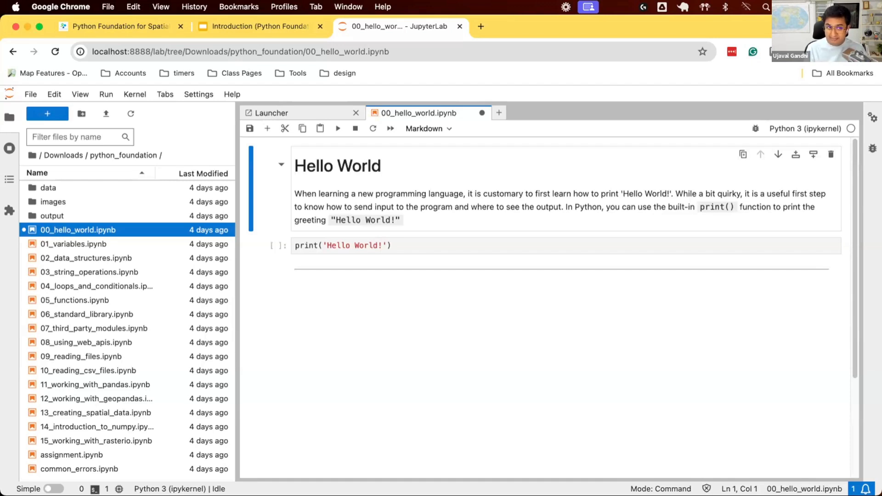
key("cmd+s")
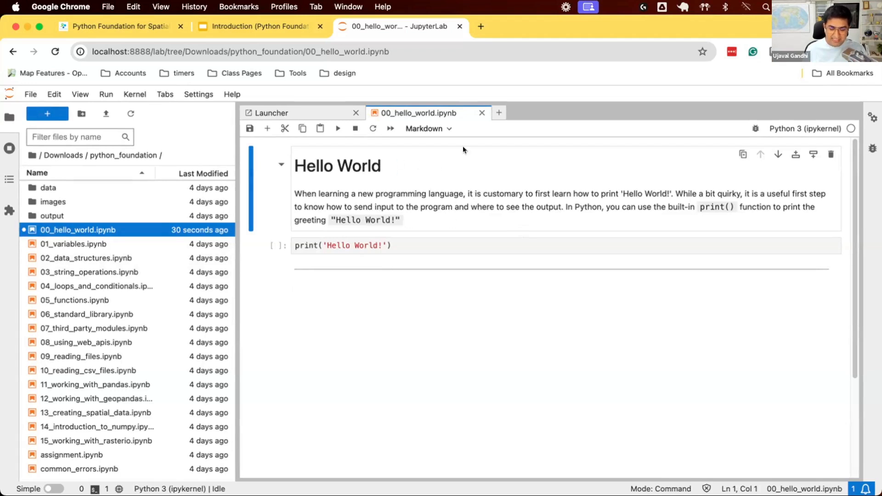
left_click(408, 248)
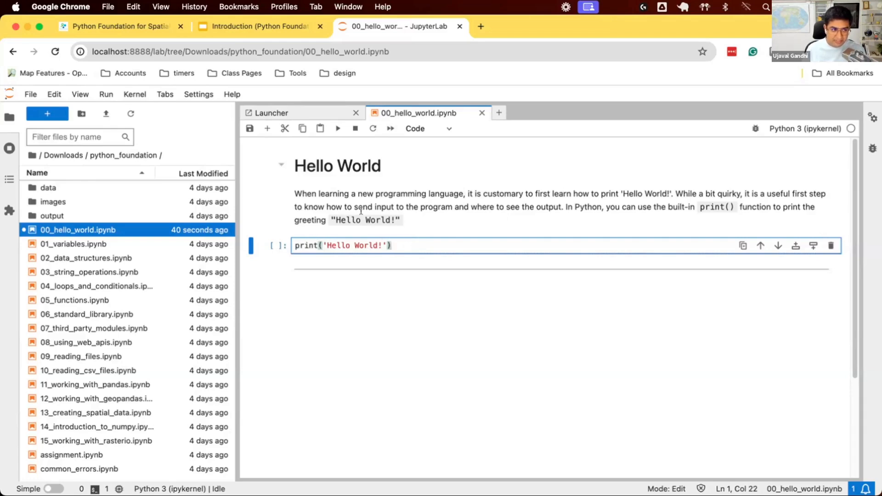
left_click(321, 205)
left_click(317, 245)
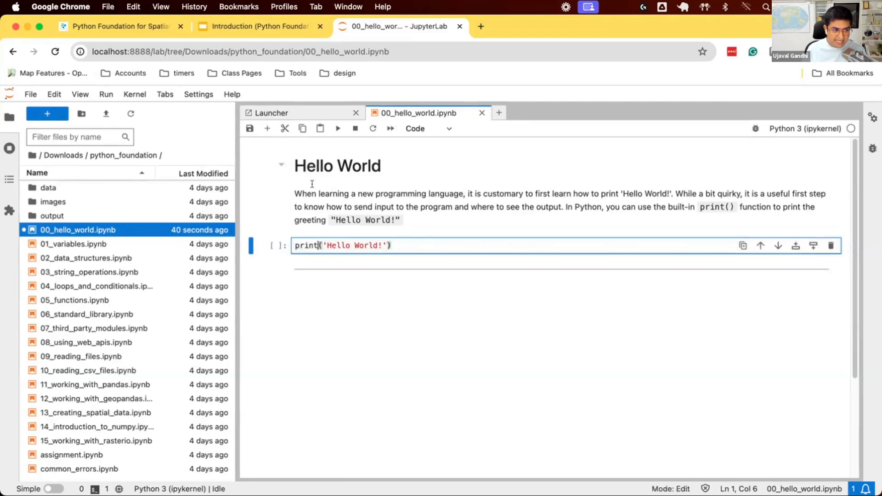
left_click(314, 186)
left_click(327, 245)
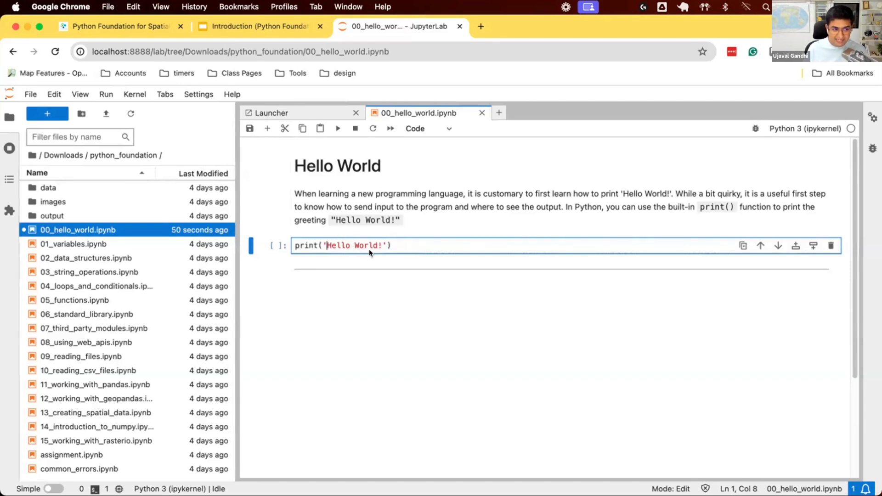
left_click(407, 241)
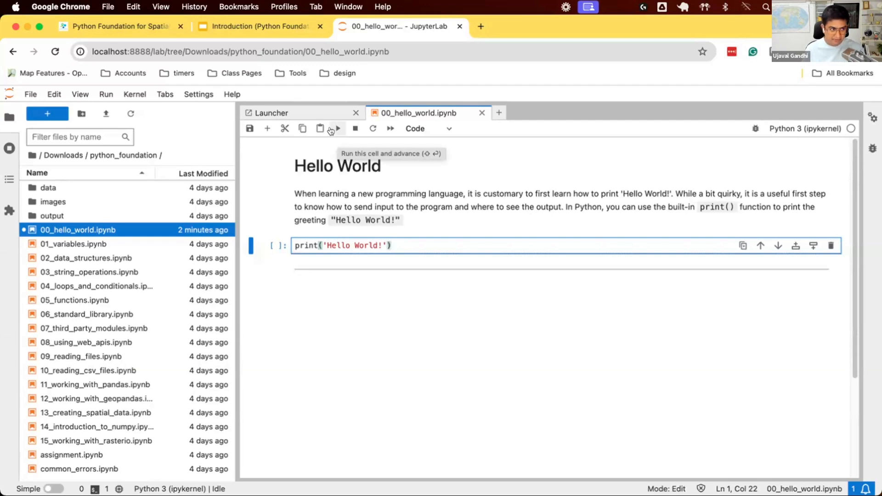
Step: Run the Hello World cell, change the greeting to Hello Class! and rerun it
left_click(331, 131)
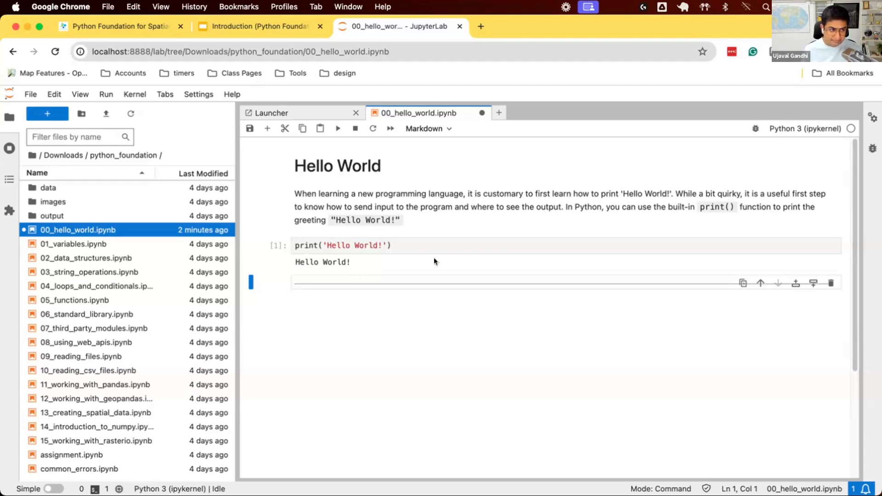
left_click(426, 246)
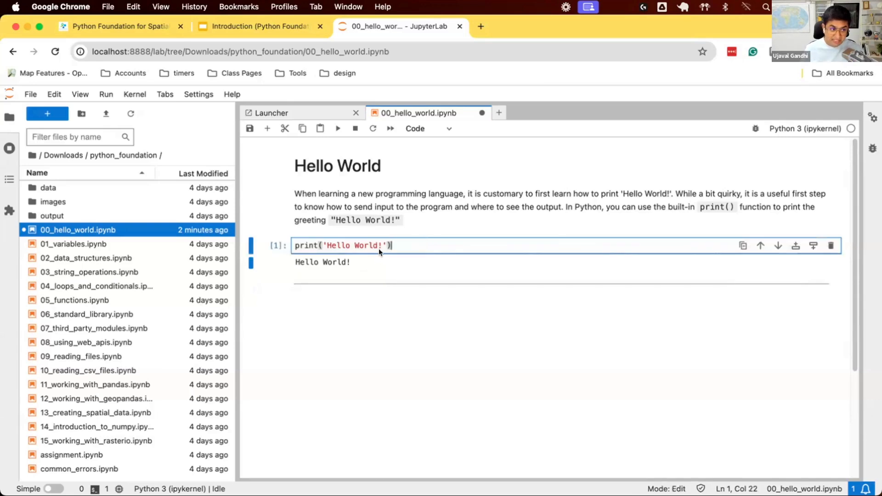
double_click(369, 246)
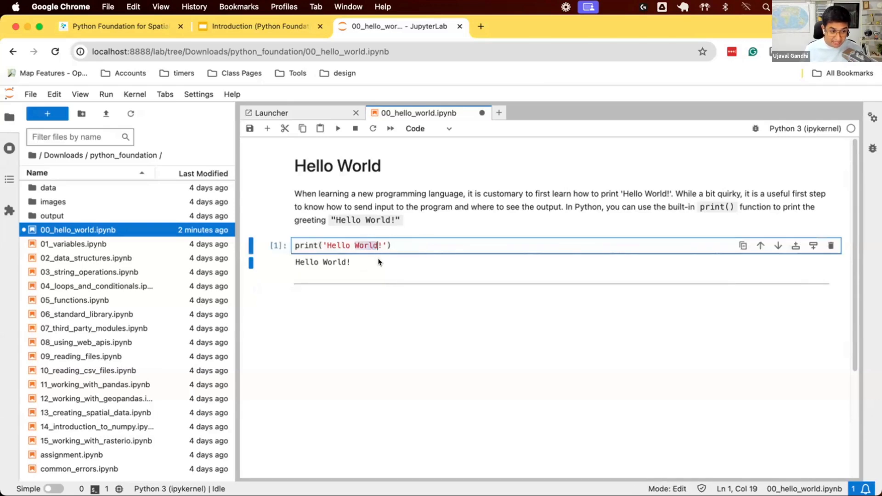
type("Clas")
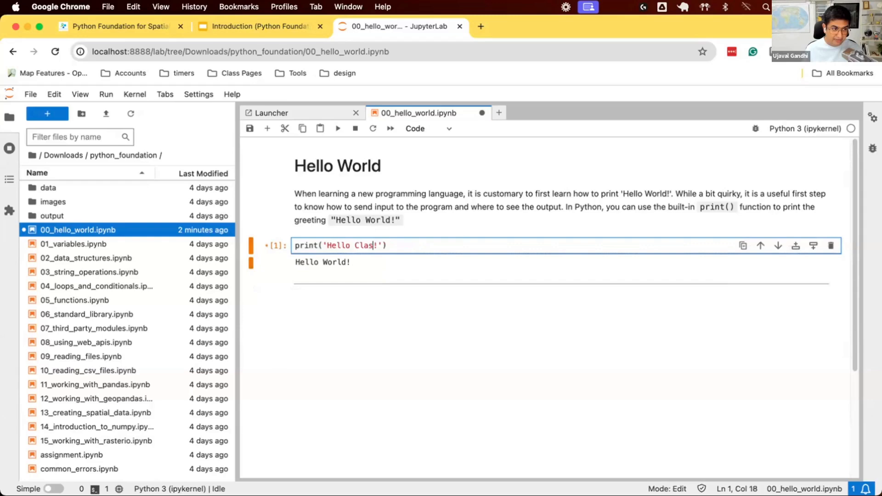
type("s")
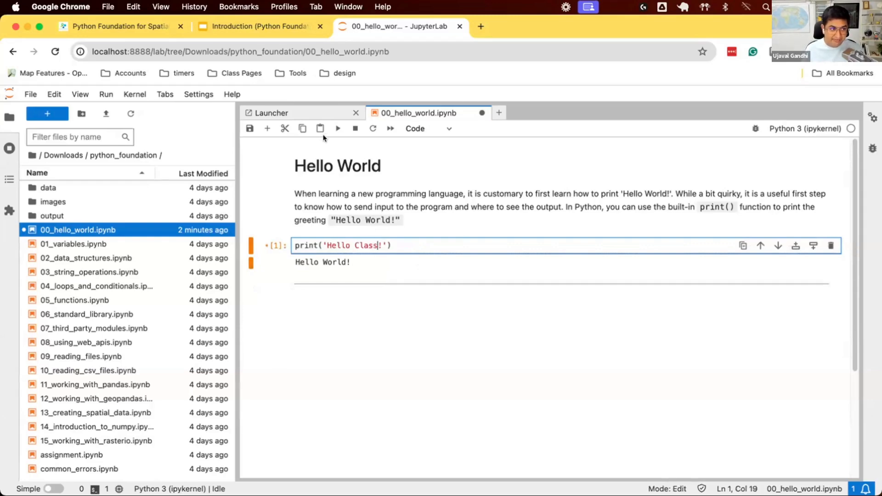
left_click(335, 129)
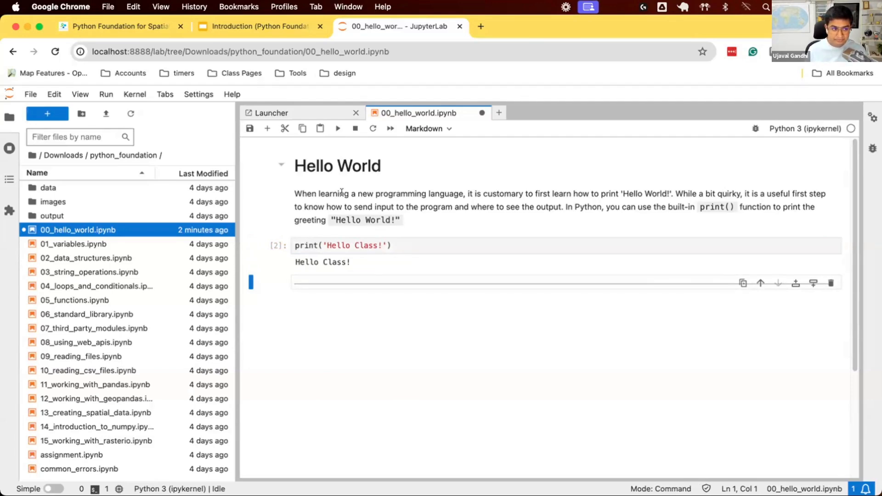
left_click(389, 245)
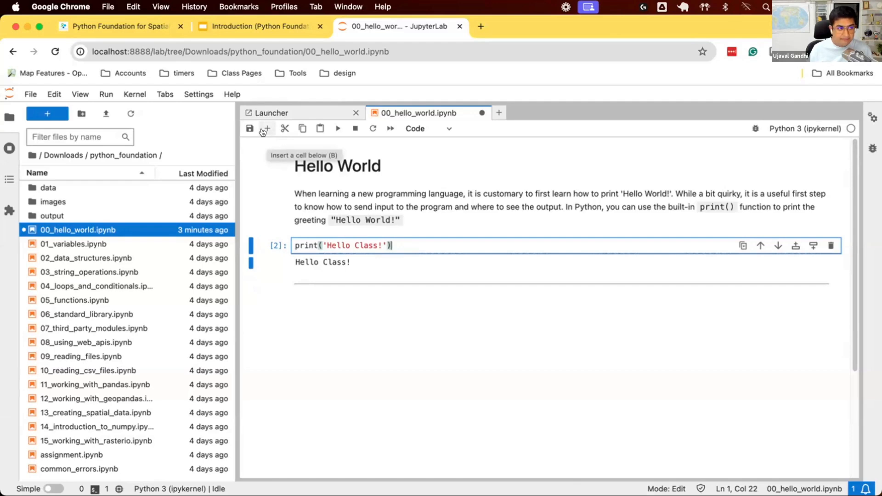
Step: Add a second cell print('Welcome!') and run it to output Welcome!
left_click(264, 129)
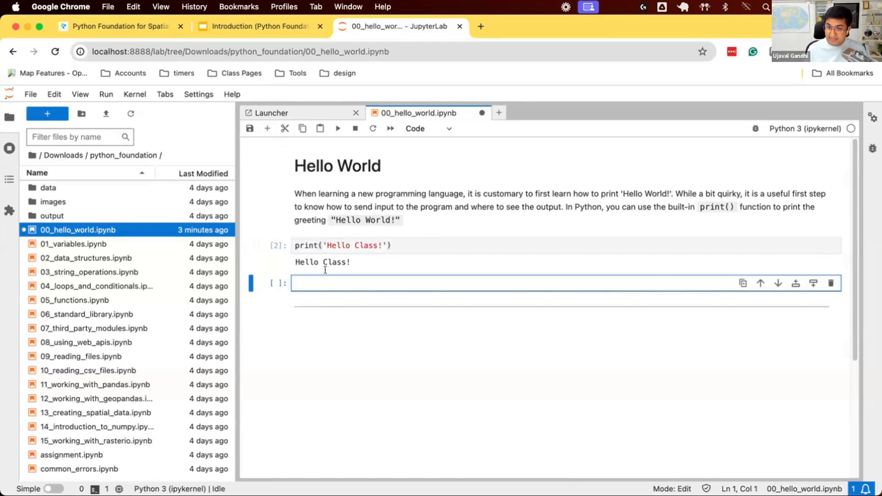
type("pr")
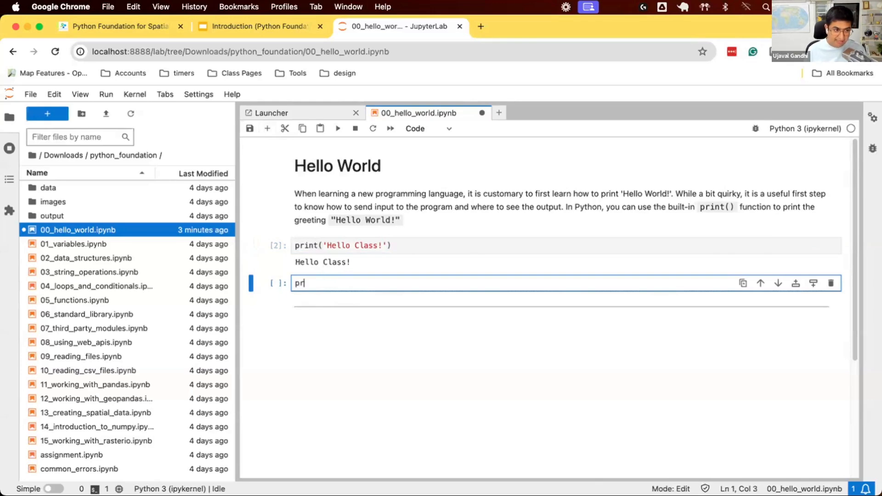
type("int('We")
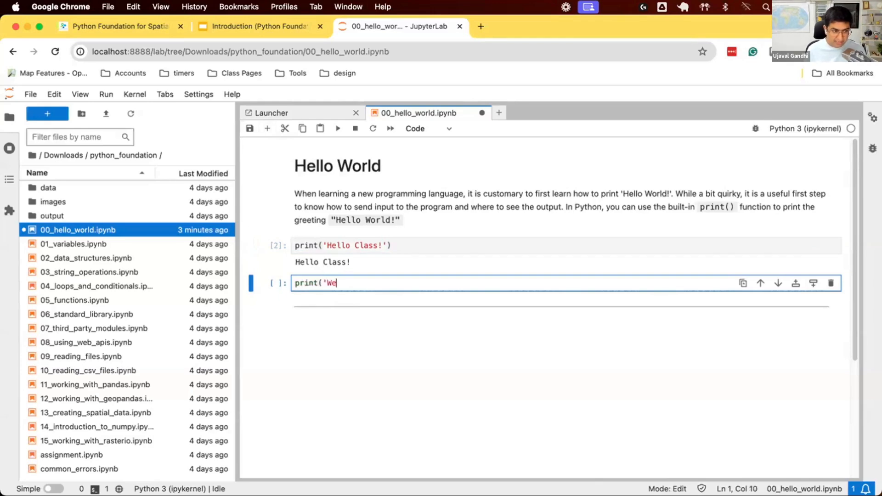
type("lcome!')")
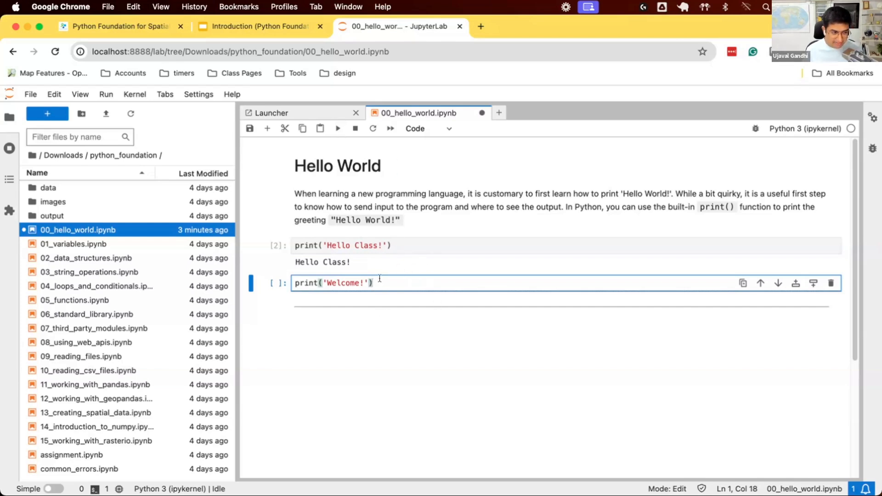
key("shift+Return")
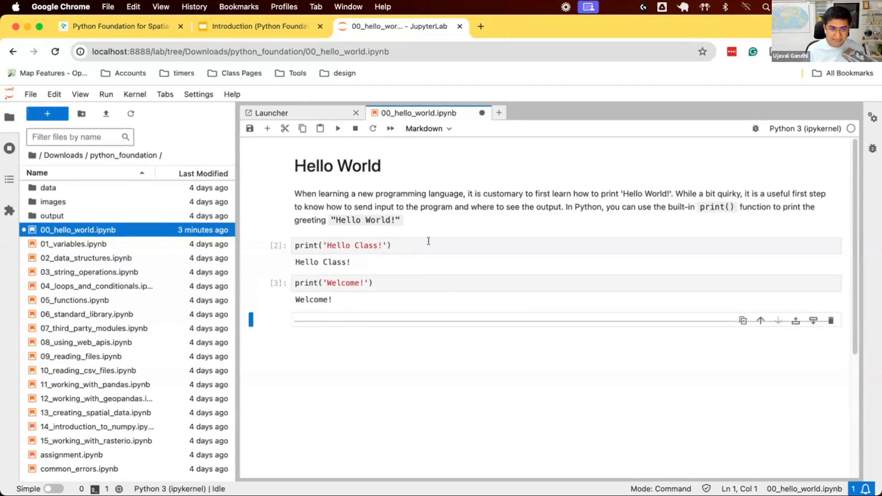
Step: Restore the greeting to Hello World!, rerun and save, then delete the Welcome! cell
double_click(371, 246)
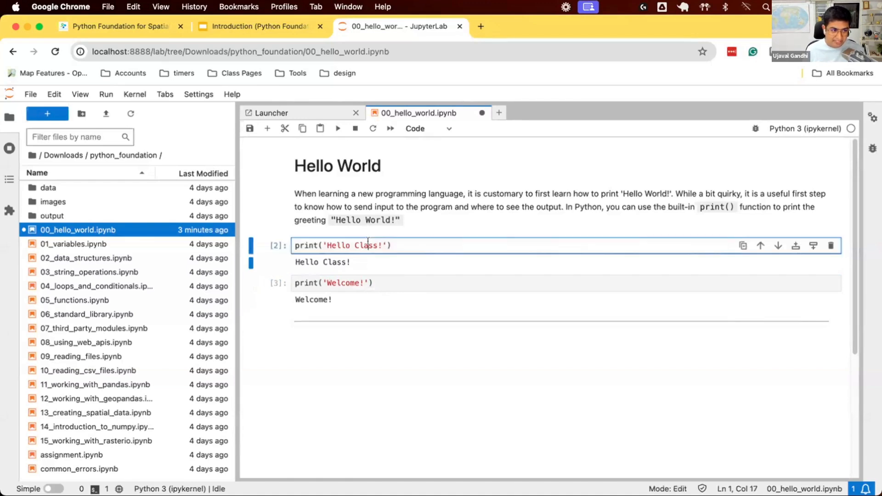
type("World")
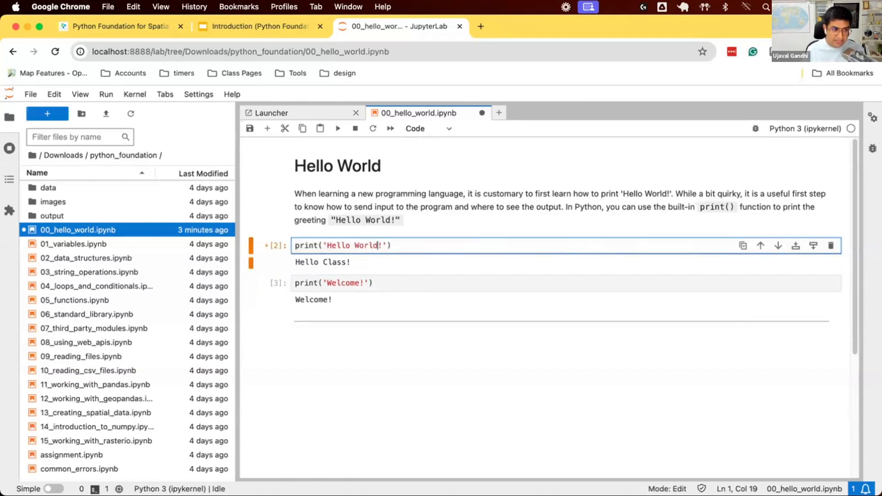
key("shift+Return")
key("super+s")
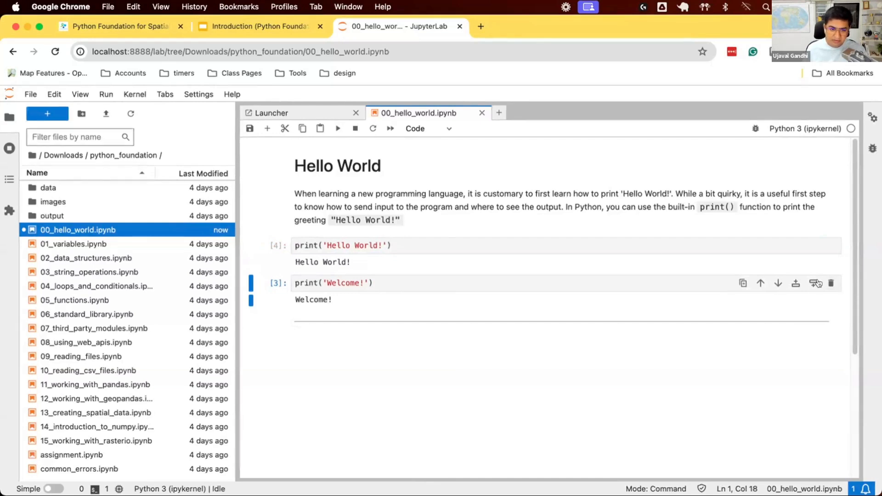
key("d")
key("d")
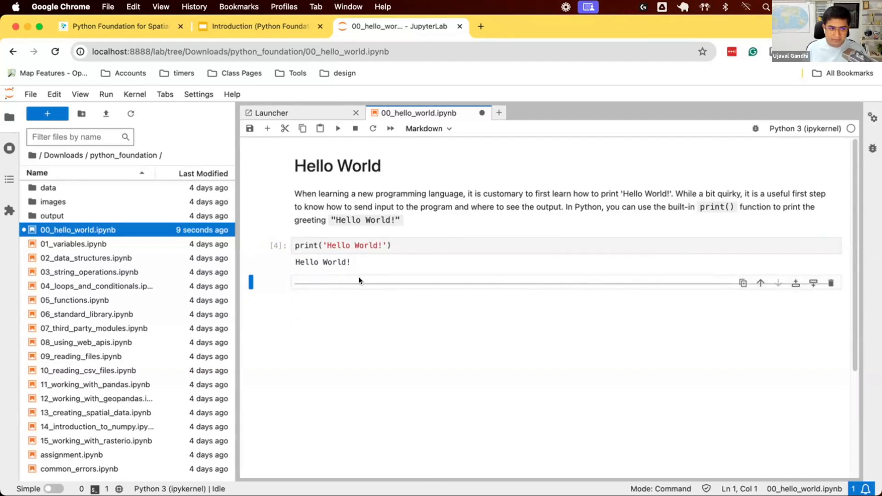
Step: Clear the print('Hello World!') cell's output via its context menu
right_click(363, 252)
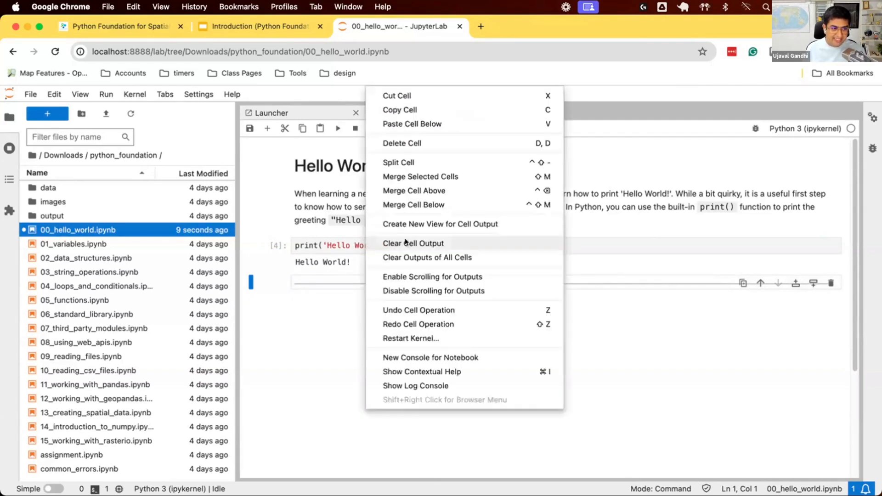
left_click(363, 278)
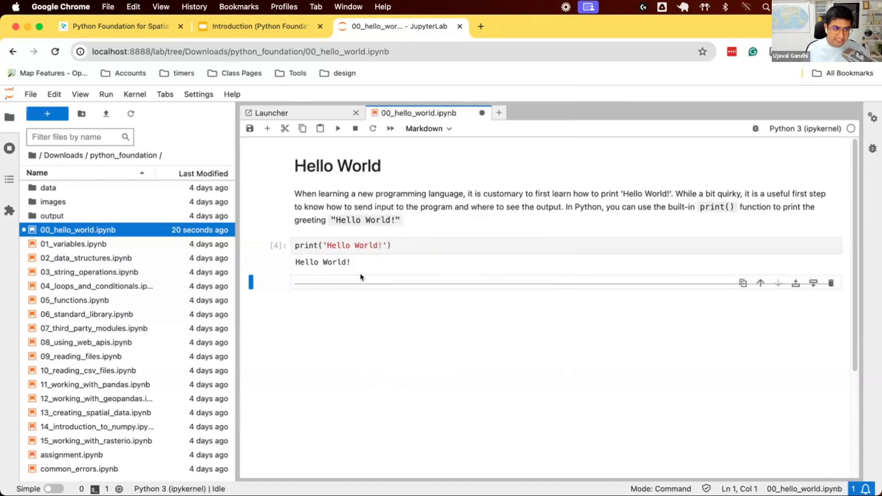
right_click(366, 253)
double_click(354, 245)
right_click(354, 245)
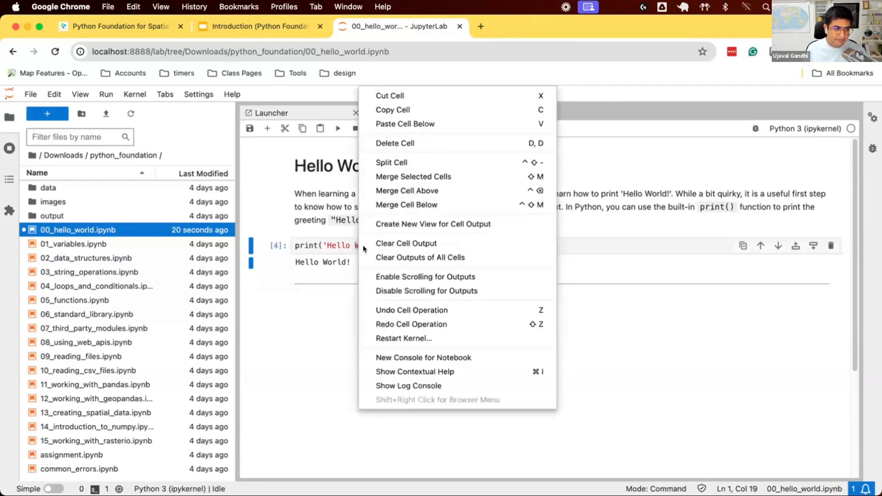
left_click(385, 242)
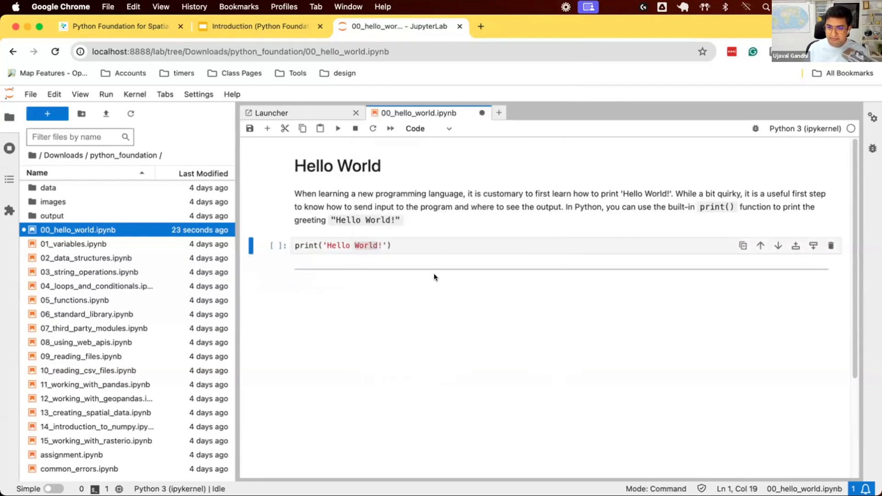
Step: Rerun the print cell to show Hello World! and save the notebook
left_click(441, 245)
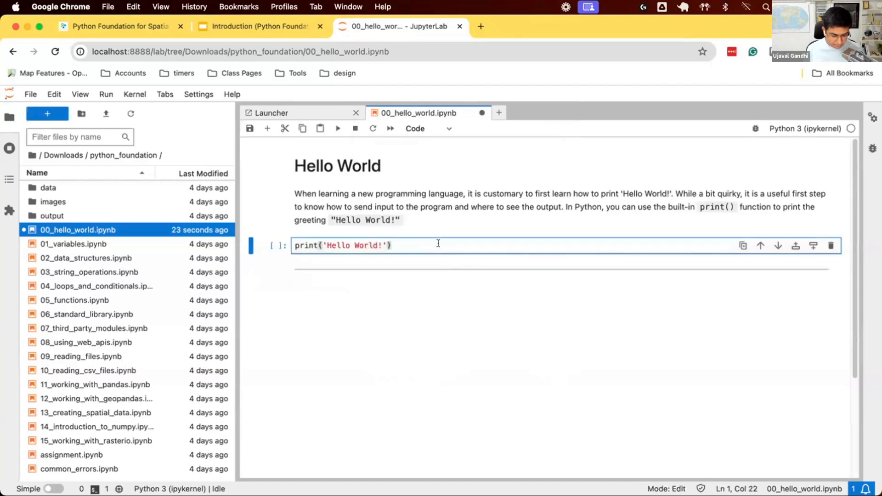
key("shift+Return")
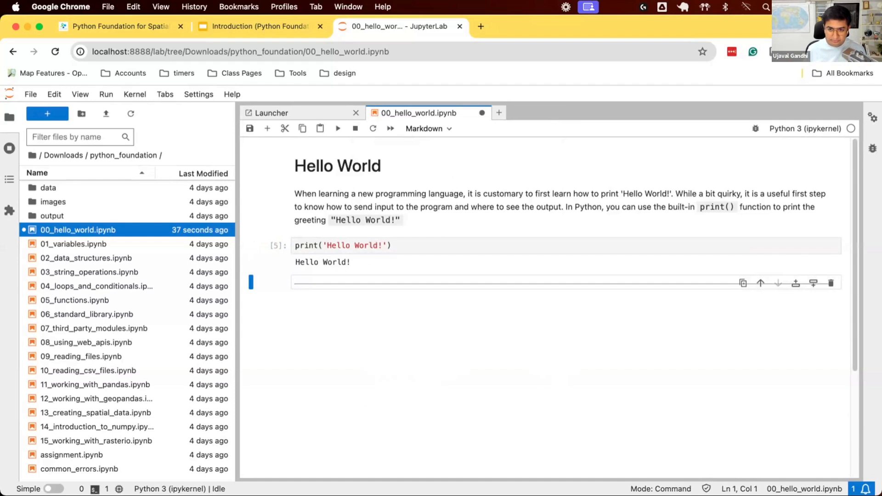
left_click(249, 128)
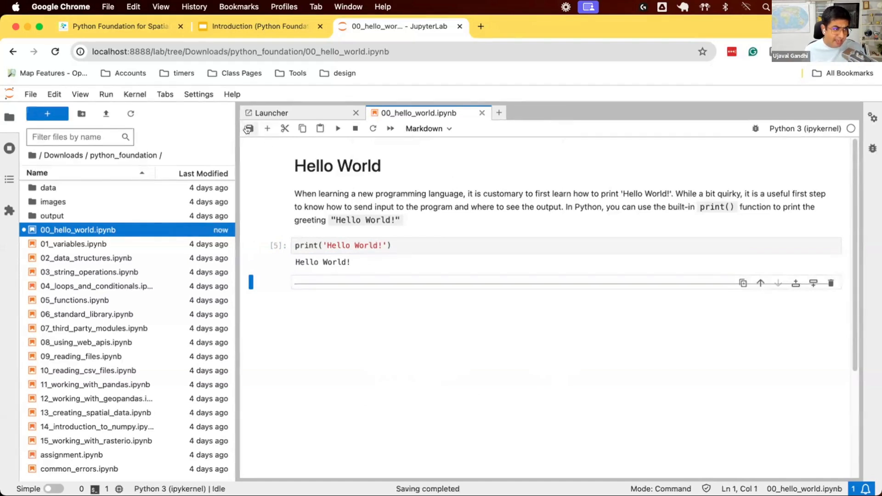